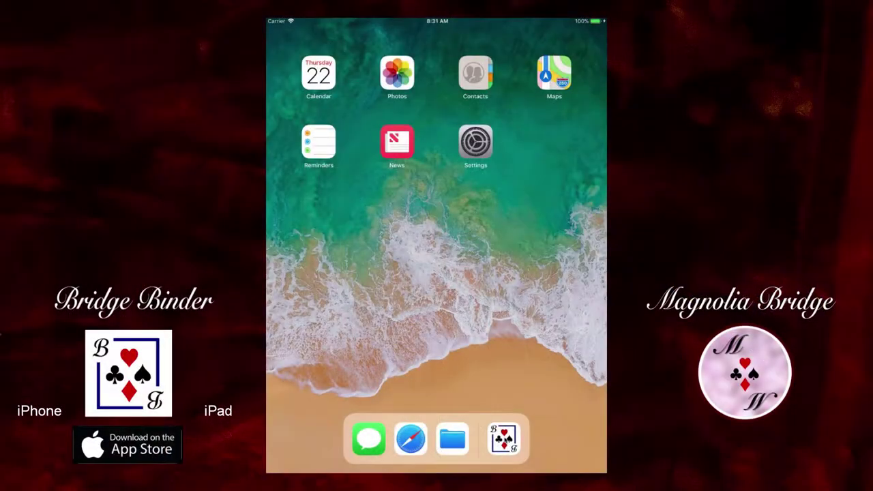
# Step: Launch Bridge Binder, go to Game scoring and begin a new bridge game
pyautogui.click(503, 438)
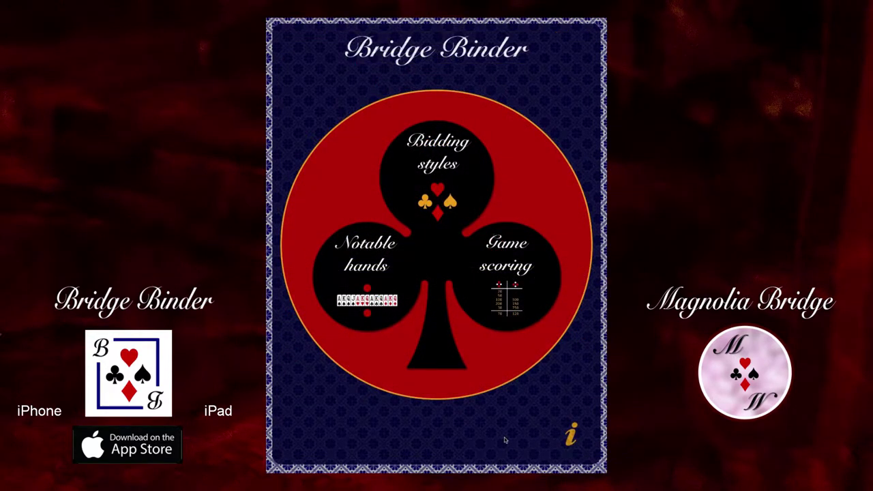
pyautogui.click(507, 280)
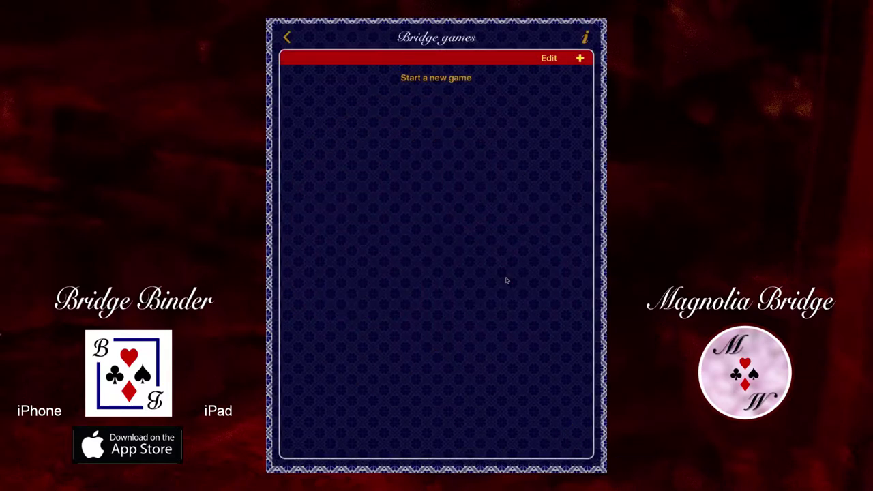
pyautogui.click(439, 80)
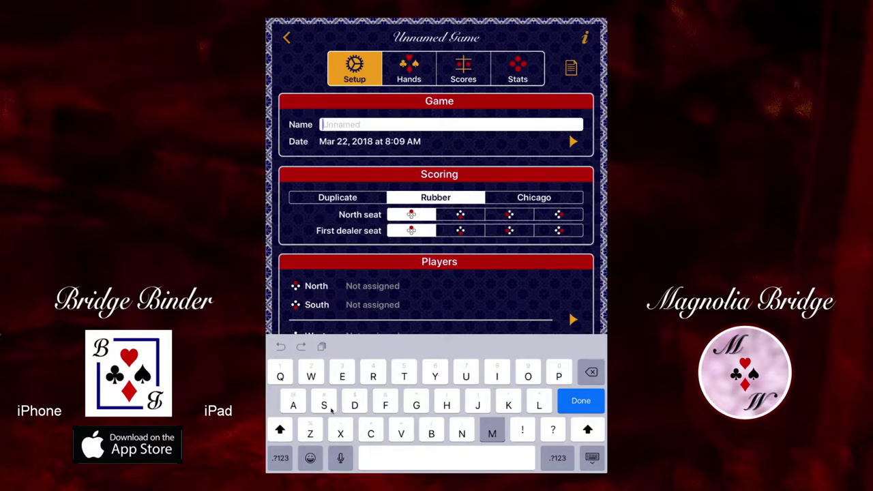
# Step: Name the game 'Magnolia' and change its start time from 8 to 9:00 AM
pyautogui.write('Magnolia')
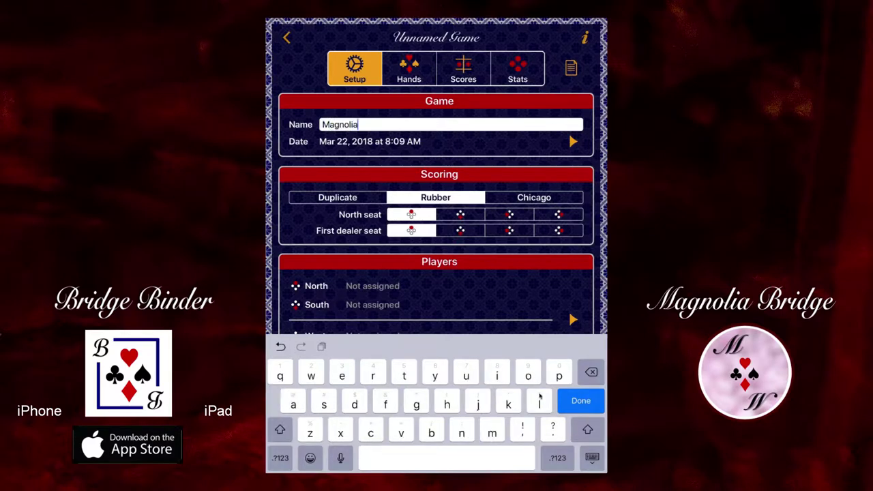
pyautogui.click(579, 401)
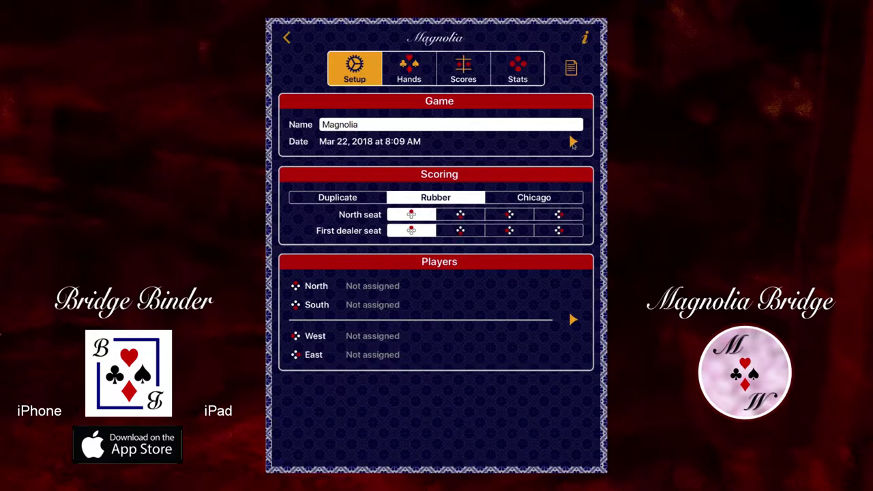
pyautogui.click(573, 142)
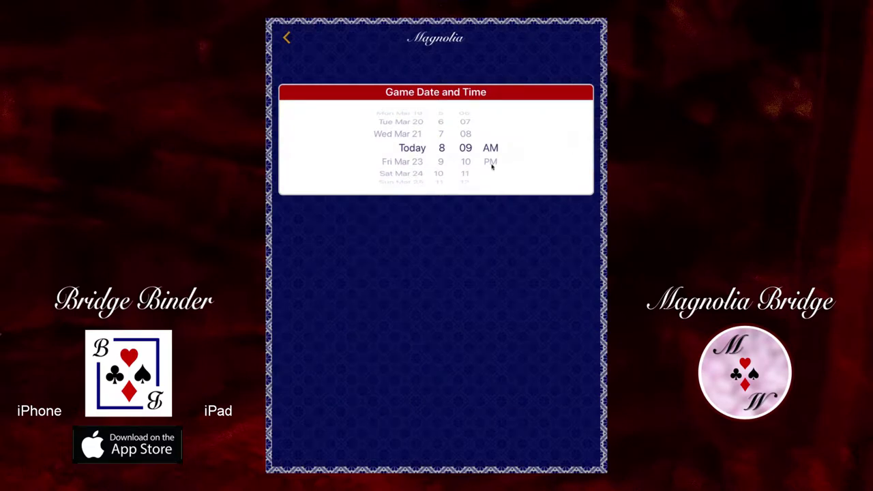
pyautogui.moveTo(441, 162); pyautogui.dragTo(467, 253)
pyautogui.click(287, 38)
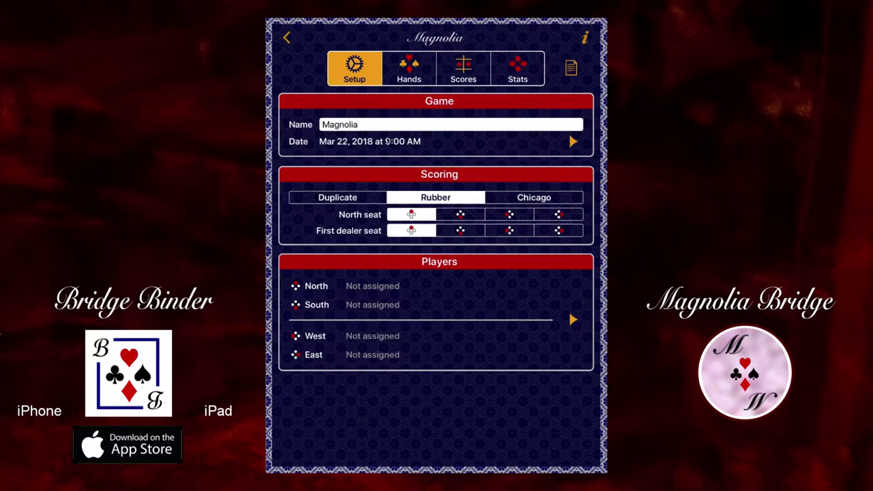
pyautogui.click(523, 198)
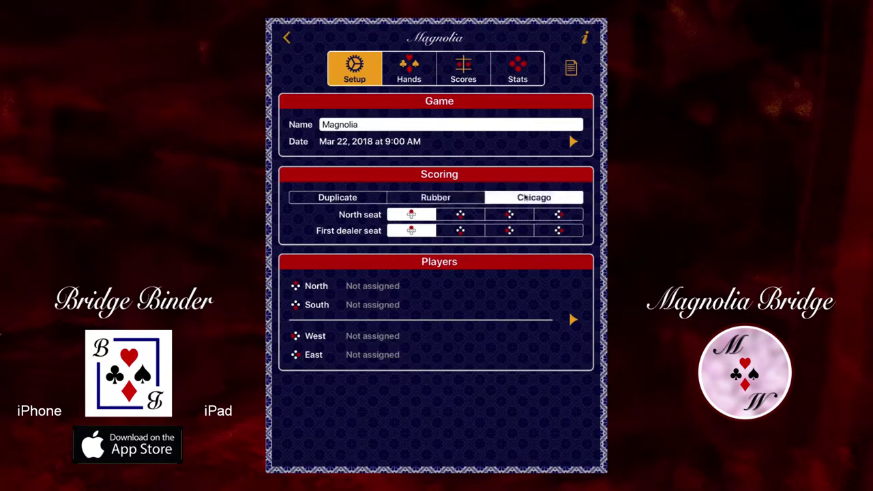
pyautogui.click(348, 202)
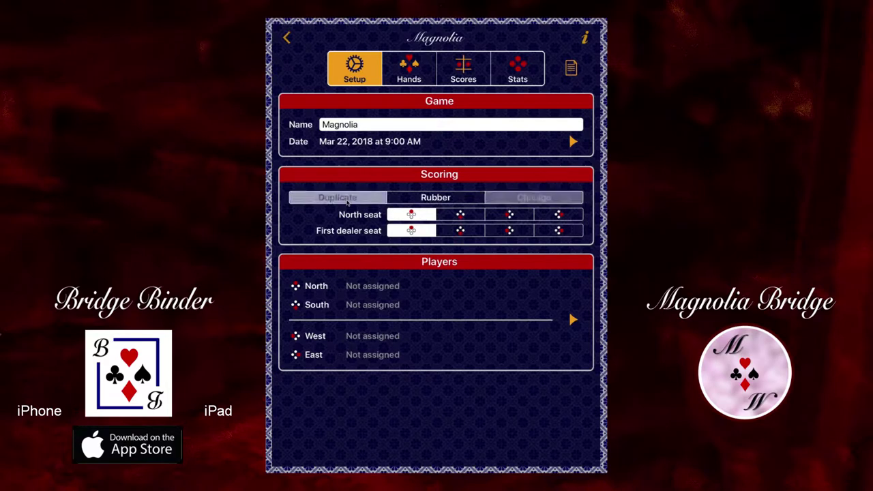
pyautogui.click(429, 201)
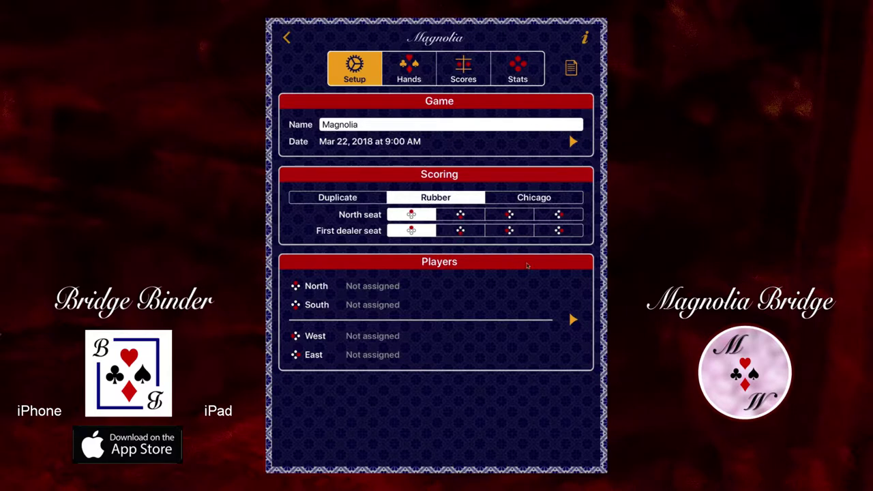
# Step: Open the Players list and add the first player's name
pyautogui.click(572, 320)
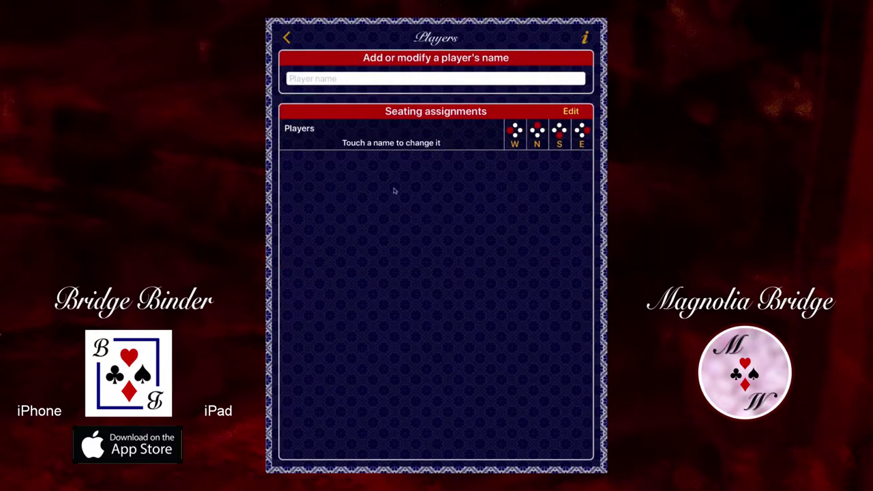
pyautogui.click(363, 81)
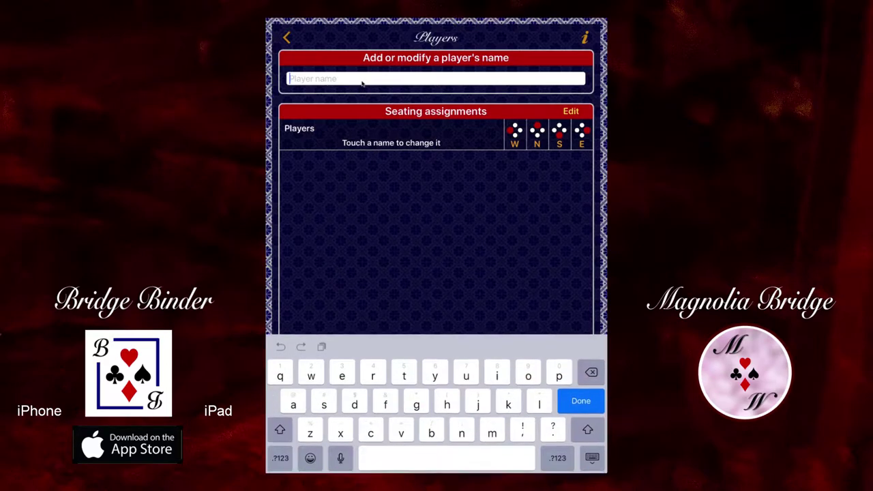
pyautogui.click(282, 429)
pyautogui.click(294, 405)
pyautogui.click(461, 433)
pyautogui.click(462, 433)
pyautogui.click(496, 376)
pyautogui.click(345, 375)
pyautogui.click(584, 401)
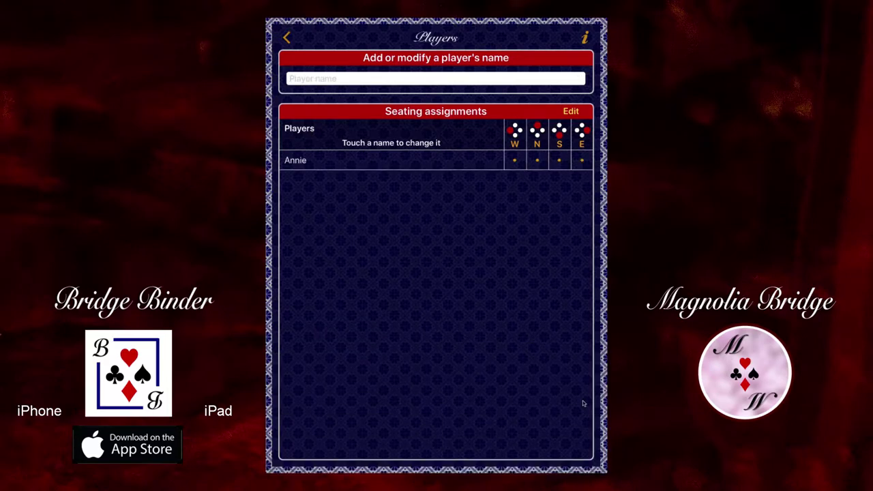
# Step: Add another player, correct the third player's name and seat that player at South
pyautogui.click(323, 79)
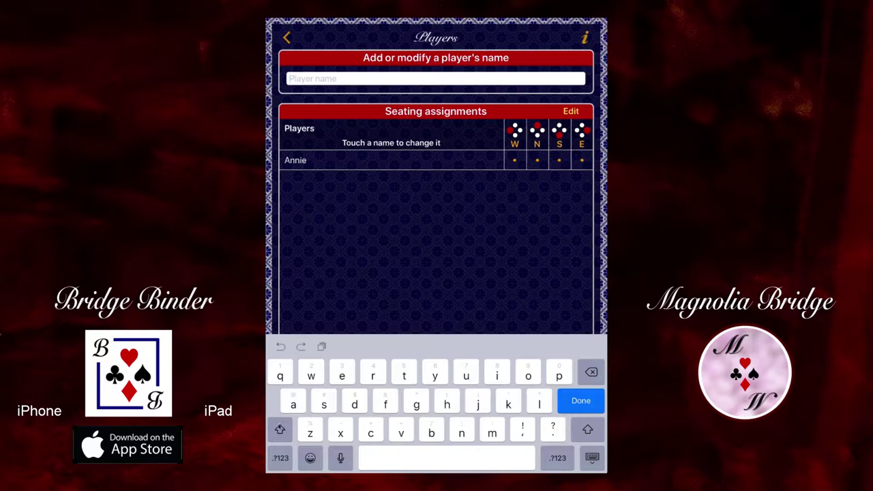
pyautogui.click(431, 433)
pyautogui.click(342, 376)
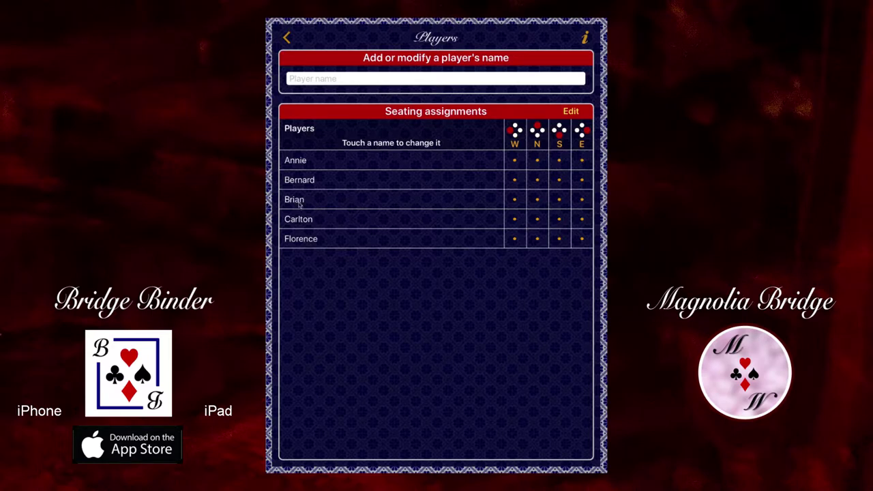
pyautogui.click(298, 199)
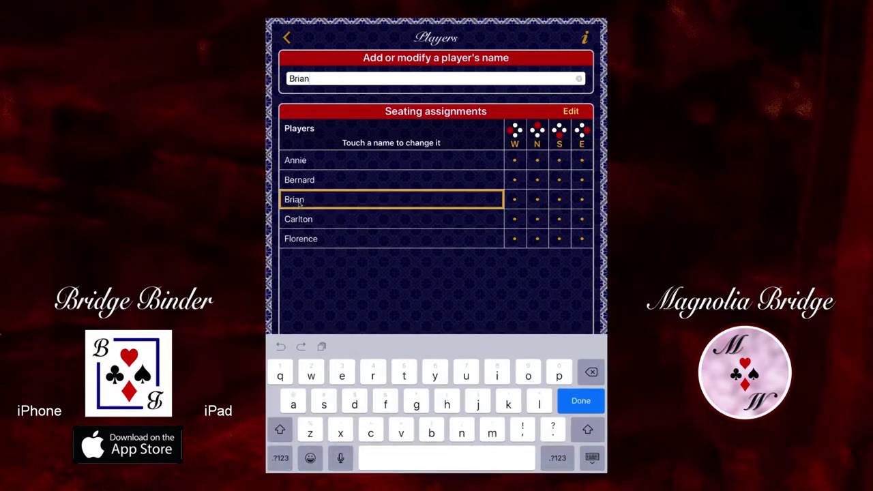
pyautogui.click(585, 402)
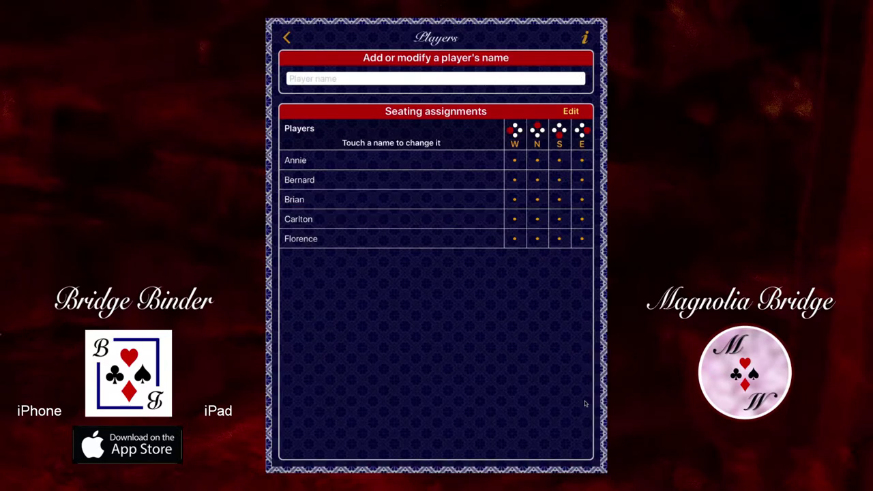
pyautogui.click(559, 200)
# Step: Seat the fifth player North, the second East and the first West, then return to setup
pyautogui.click(538, 240)
pyautogui.click(514, 180)
pyautogui.click(582, 161)
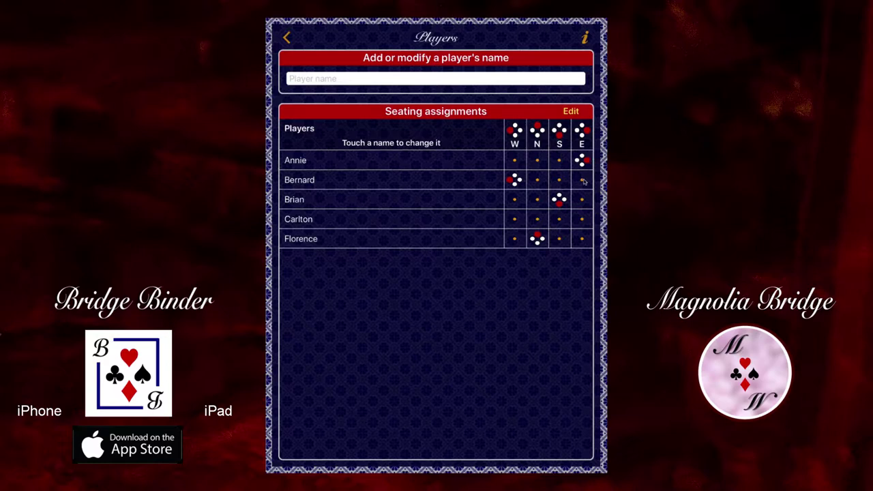
pyautogui.click(582, 180)
pyautogui.click(515, 162)
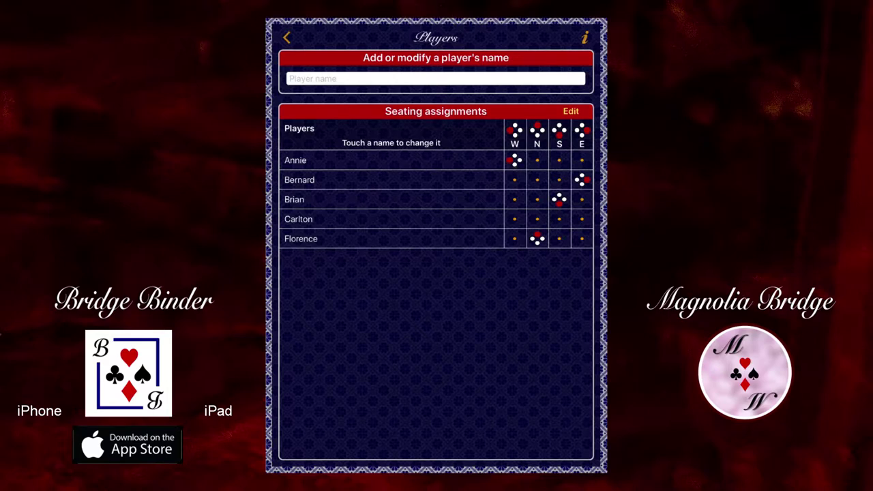
pyautogui.click(289, 39)
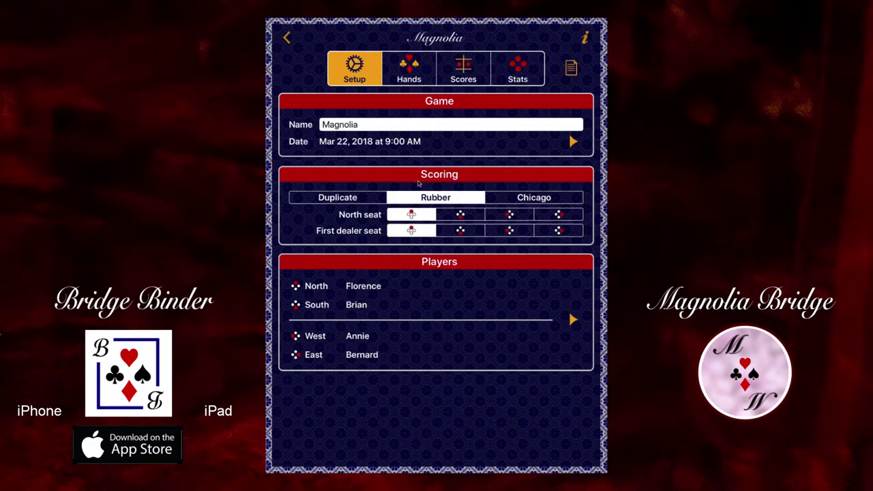
# Step: Try other North seat, dealer and scoring options, then restore Rubber with the original seating and go to hand entry
pyautogui.click(510, 215)
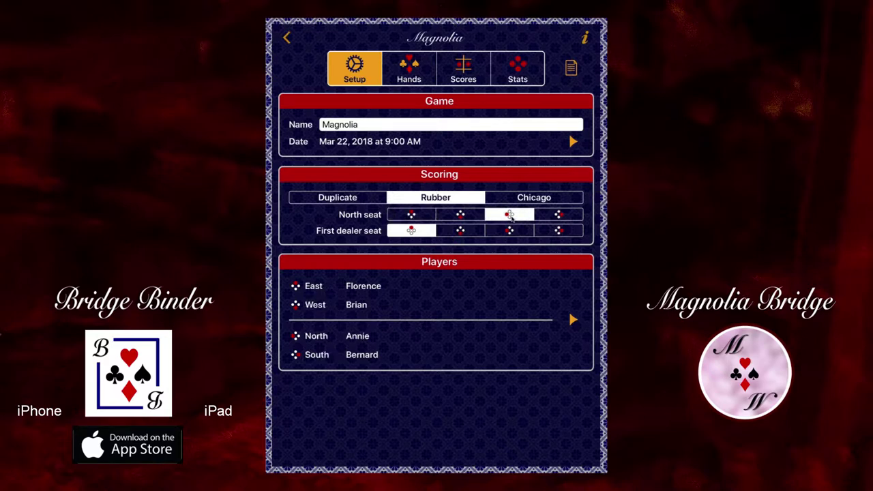
pyautogui.click(511, 231)
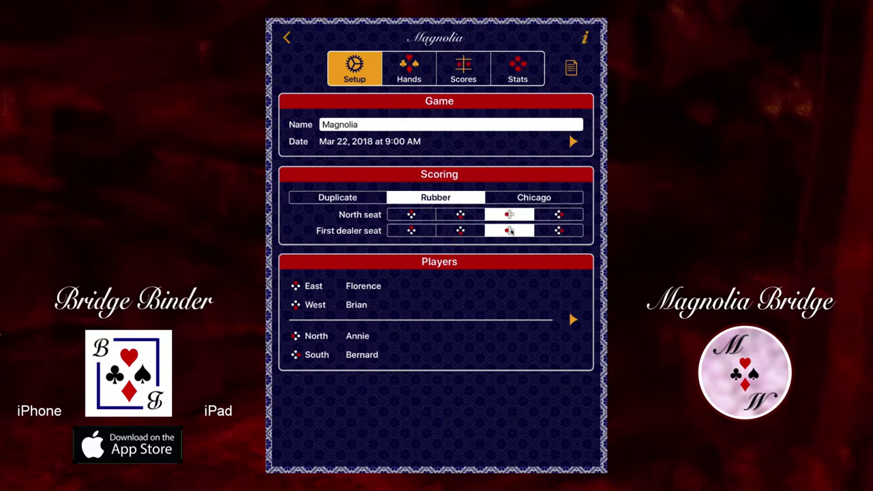
pyautogui.click(417, 216)
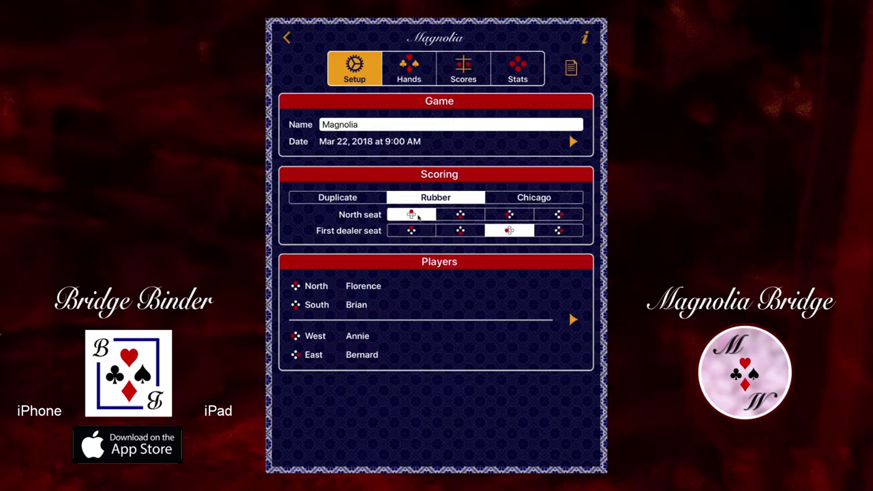
pyautogui.click(534, 197)
pyautogui.click(360, 197)
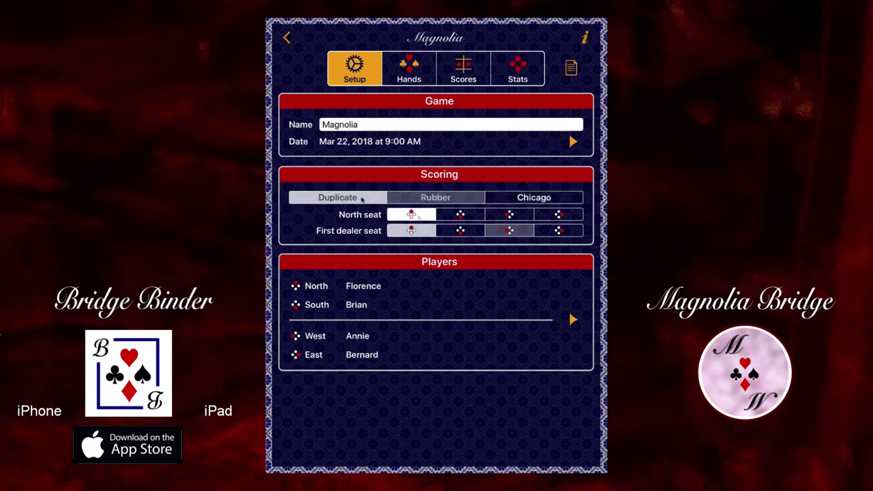
pyautogui.click(509, 215)
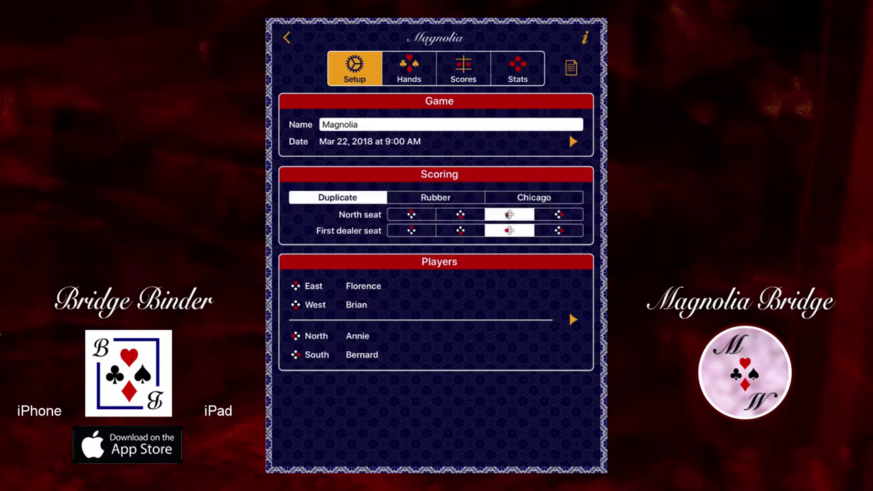
pyautogui.click(469, 232)
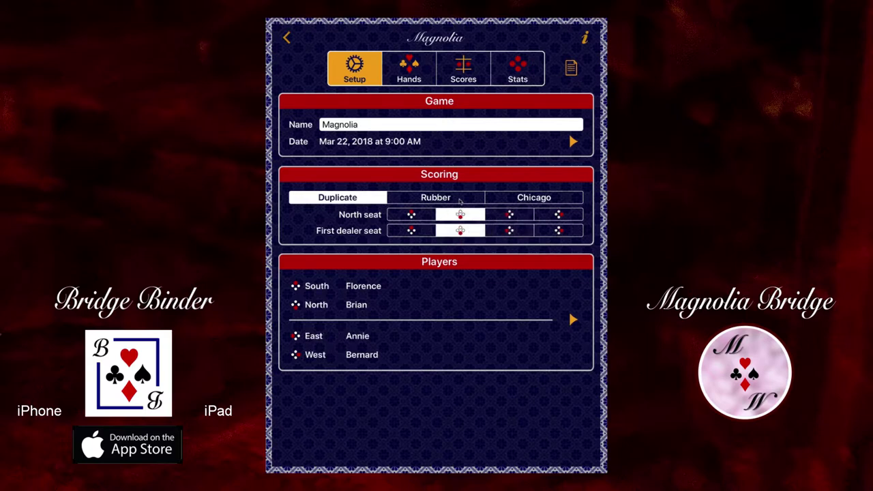
pyautogui.click(459, 199)
pyautogui.click(417, 214)
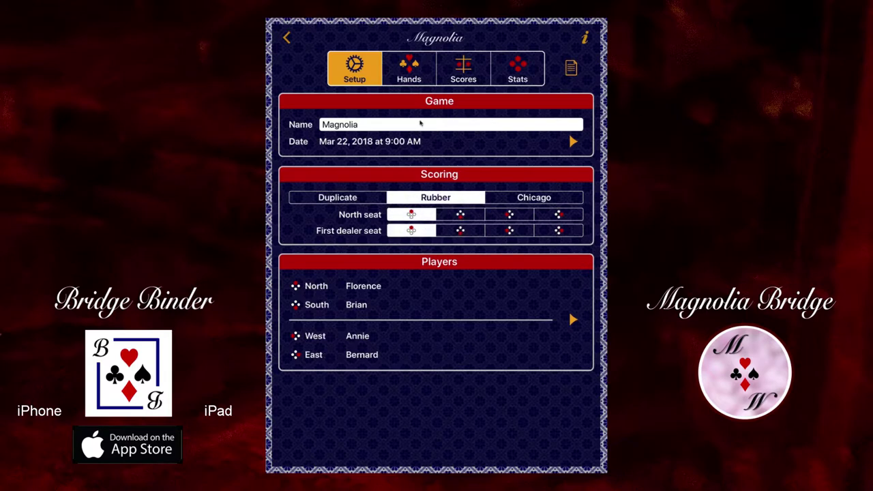
pyautogui.click(410, 73)
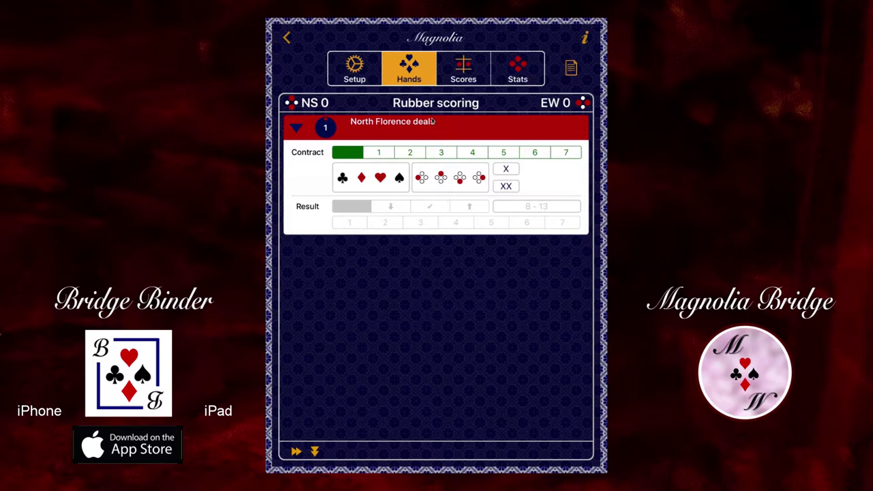
# Step: Set hand 1's contract to 4♠ declared by North
pyautogui.click(473, 153)
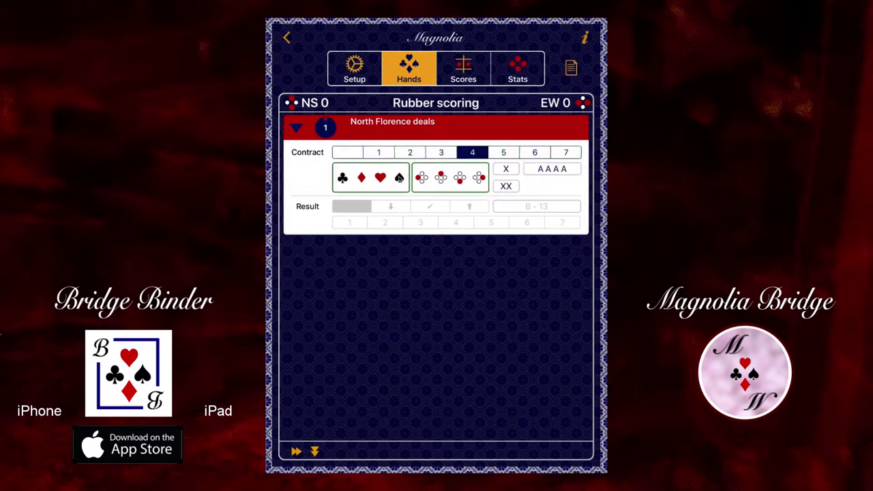
pyautogui.click(400, 178)
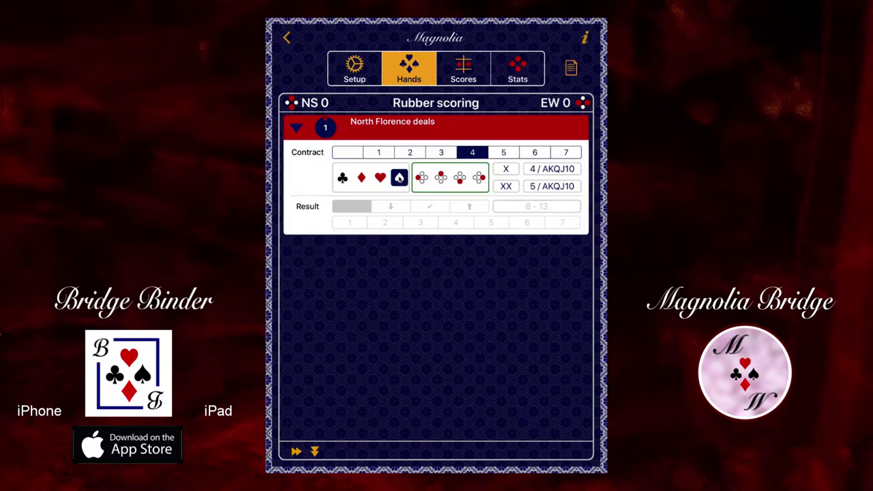
pyautogui.click(441, 178)
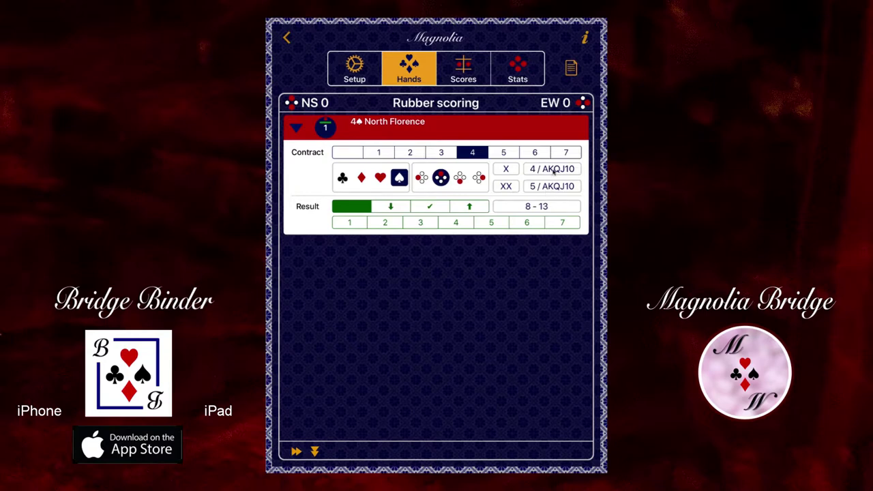
# Step: Award North-South the 100 honours bonus and leave the contract undoubled
pyautogui.click(553, 173)
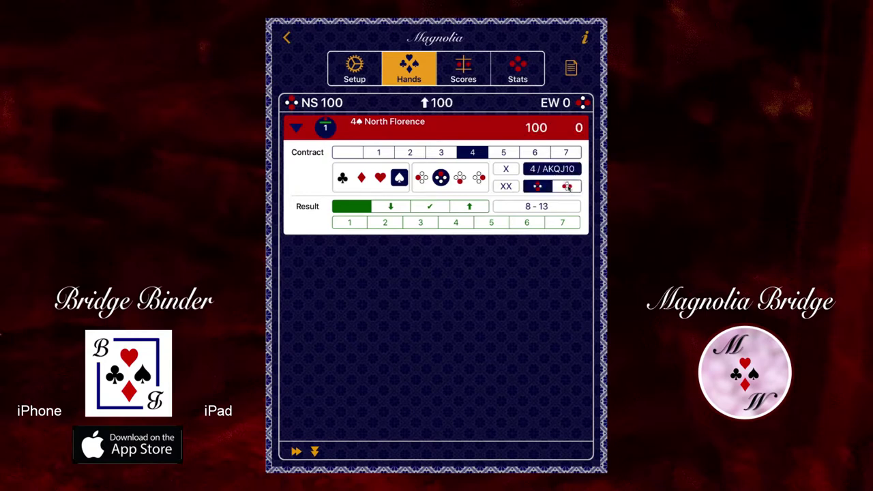
pyautogui.click(568, 188)
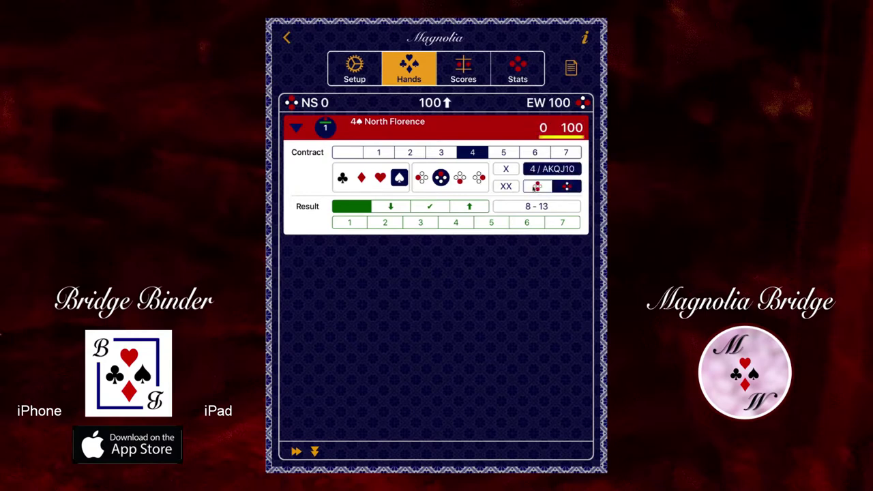
pyautogui.click(536, 189)
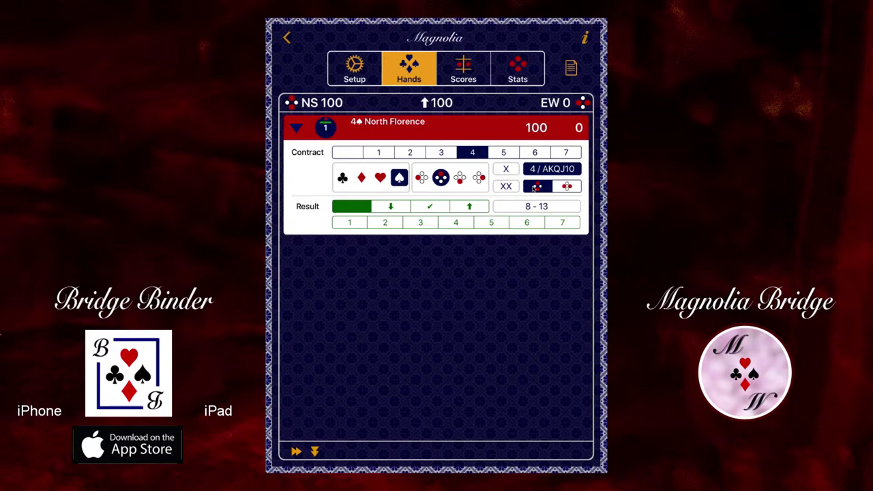
pyautogui.click(506, 169)
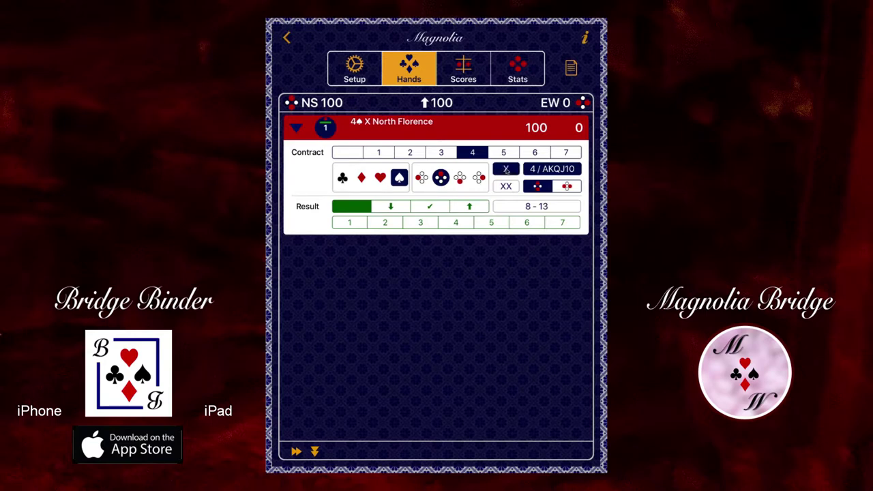
pyautogui.click(507, 186)
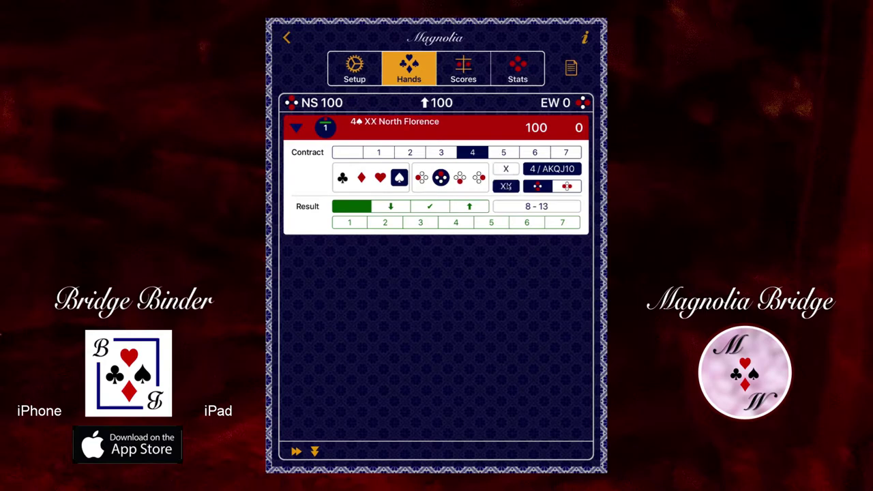
pyautogui.click(506, 186)
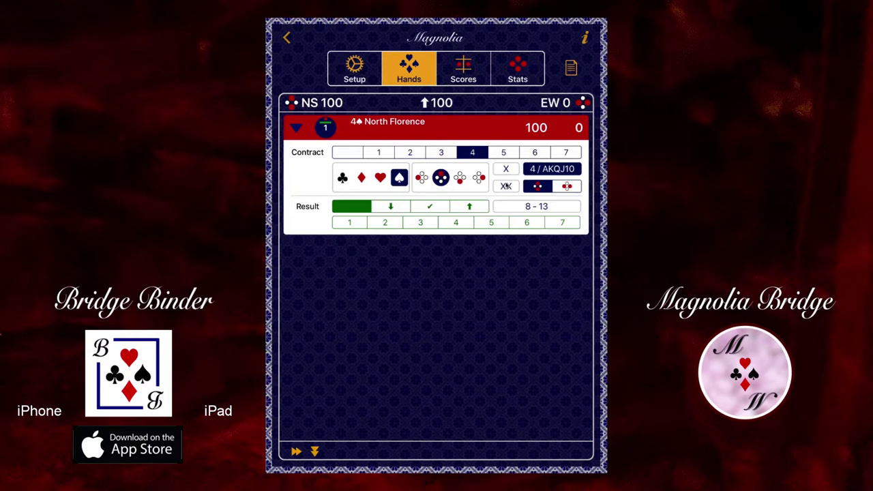
# Step: Compare overtrick and down results, then record 4♠ as made exactly for NS 220
pyautogui.click(428, 209)
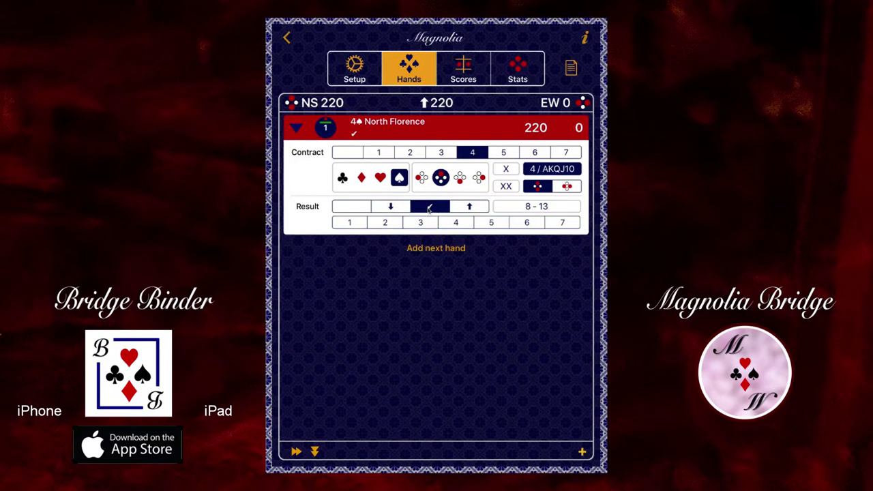
pyautogui.click(469, 208)
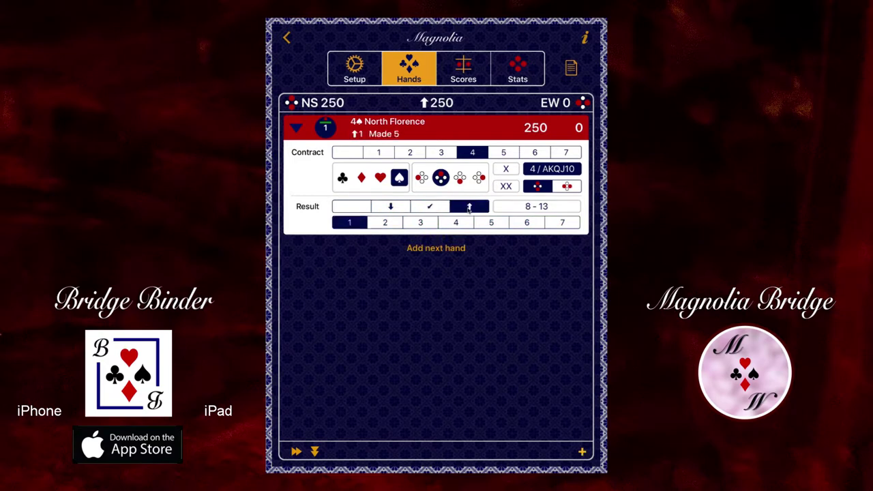
pyautogui.click(395, 222)
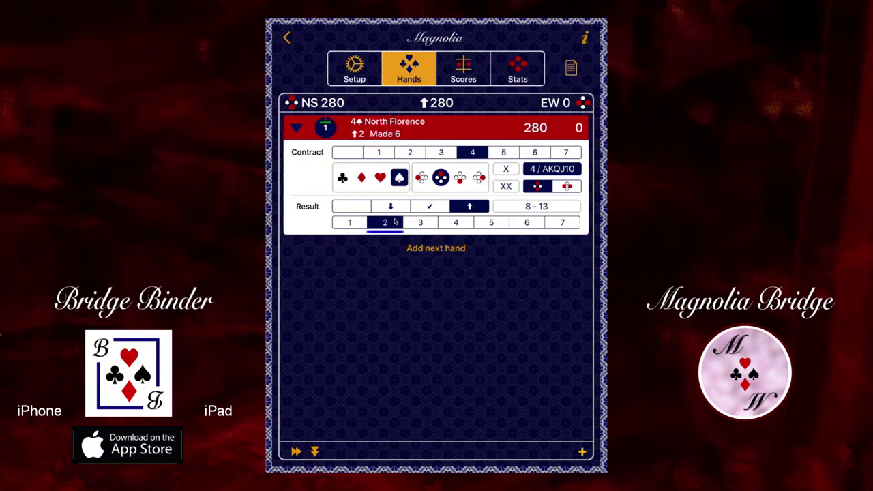
pyautogui.click(430, 207)
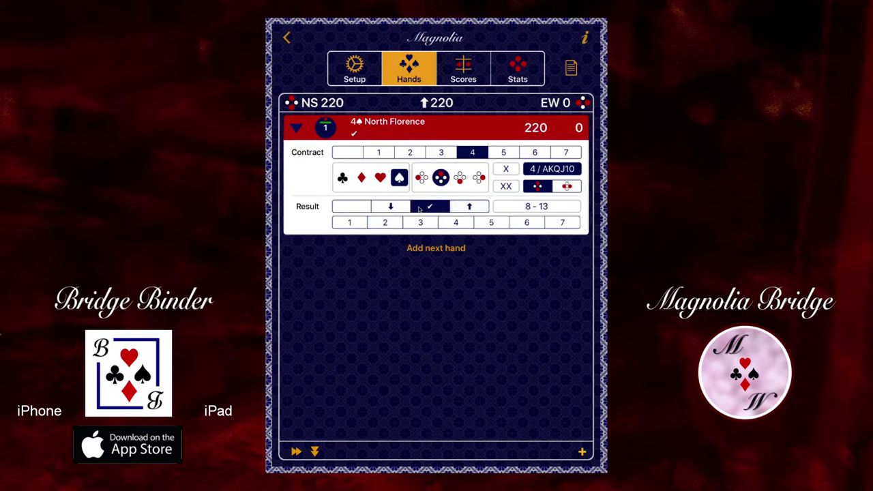
pyautogui.click(388, 207)
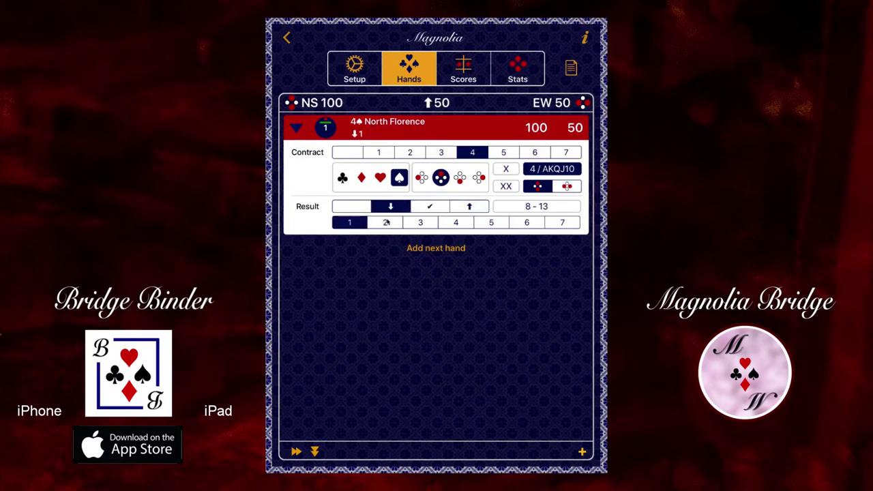
pyautogui.click(386, 223)
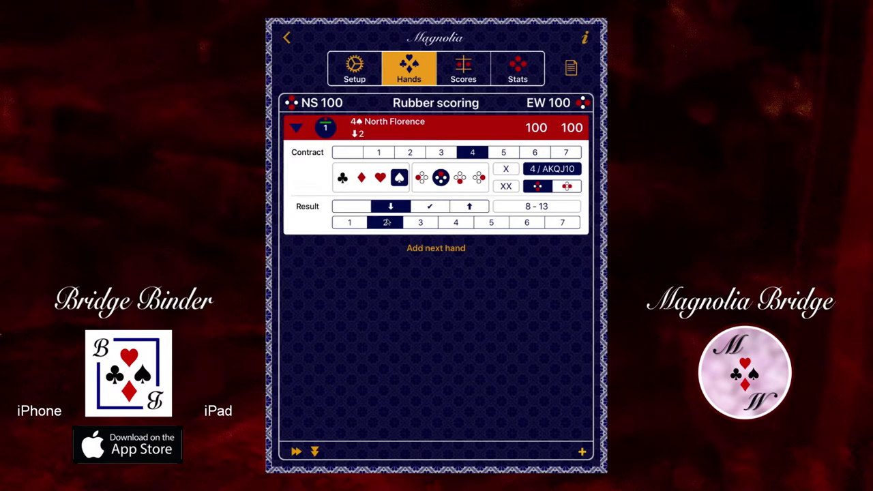
pyautogui.click(429, 207)
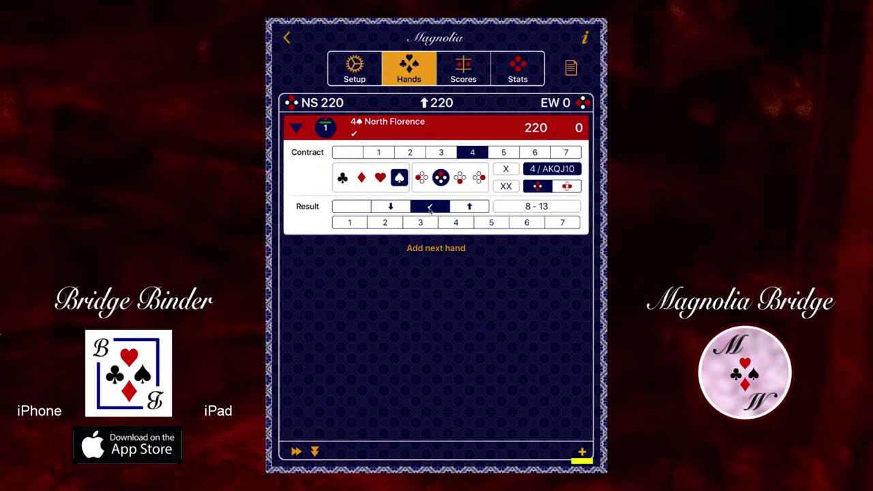
# Step: Add hand 2 as 3NT by West, made
pyautogui.click(437, 249)
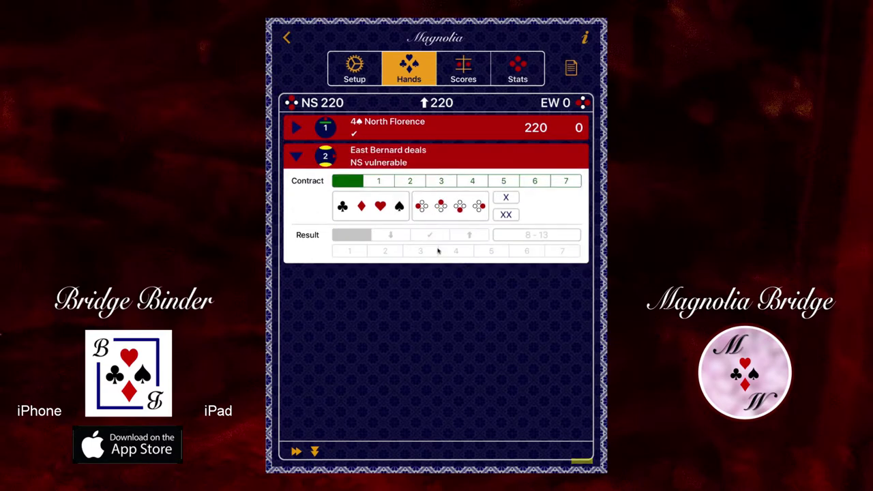
pyautogui.click(448, 181)
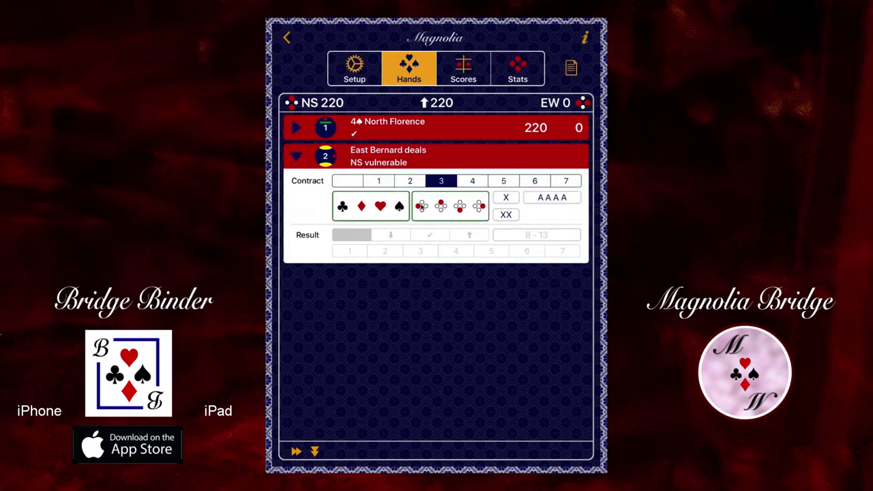
pyautogui.click(422, 206)
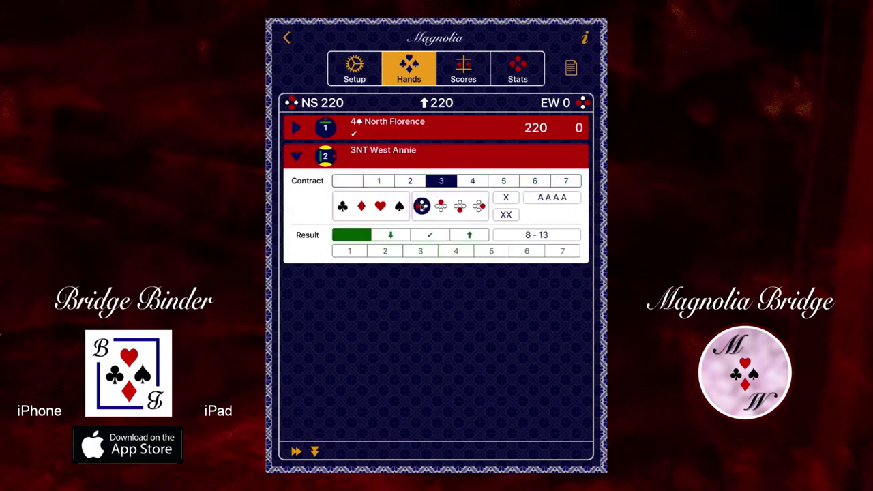
pyautogui.click(431, 234)
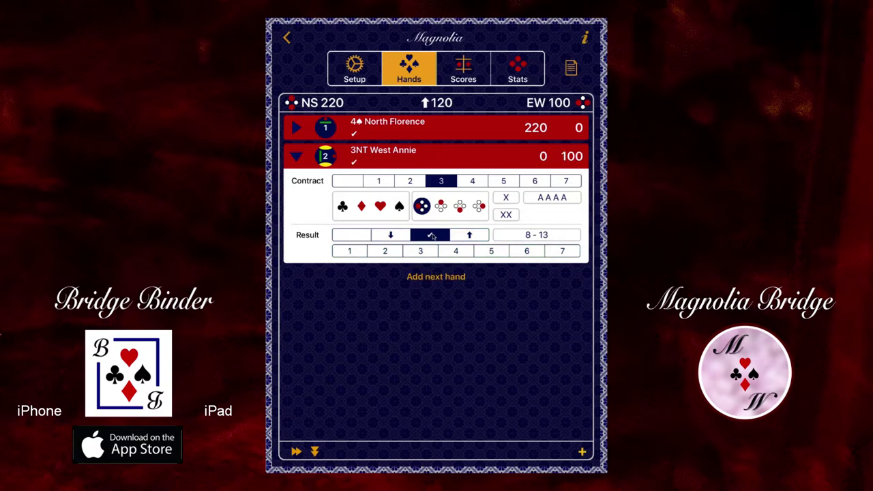
# Step: Add hand 3 as 2♠ by South, made, and start hand 4
pyautogui.click(435, 276)
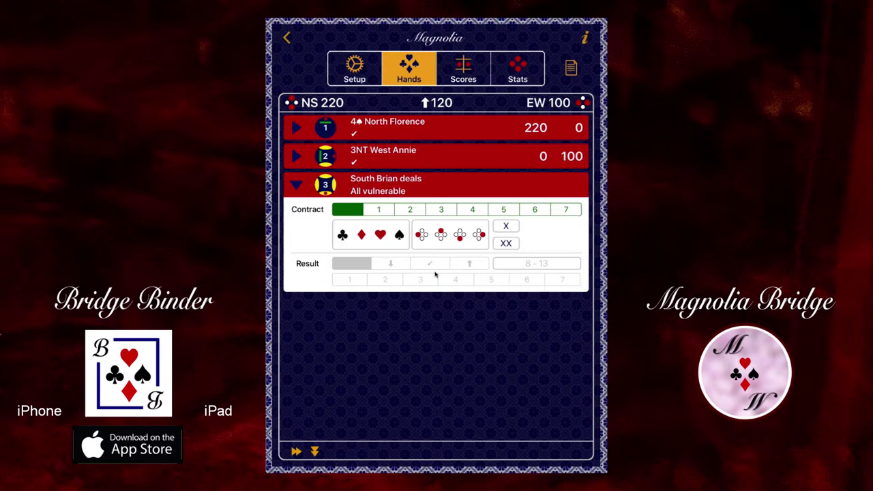
pyautogui.click(417, 212)
pyautogui.click(399, 235)
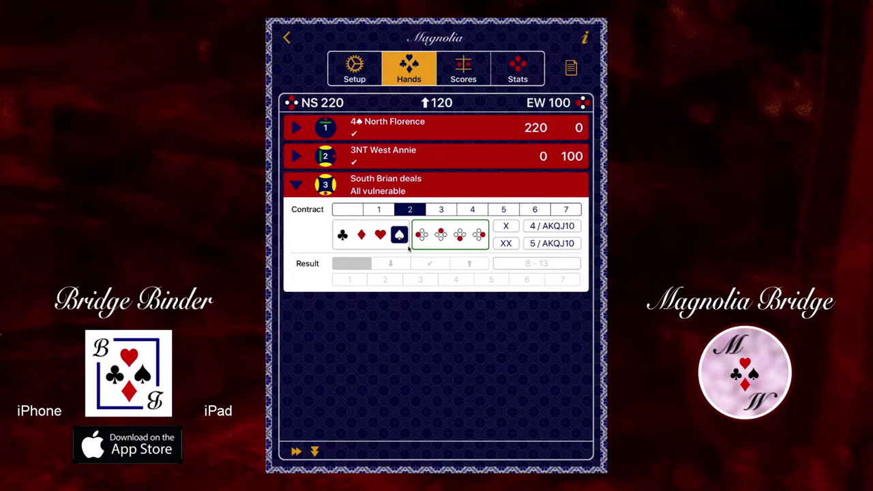
pyautogui.click(459, 234)
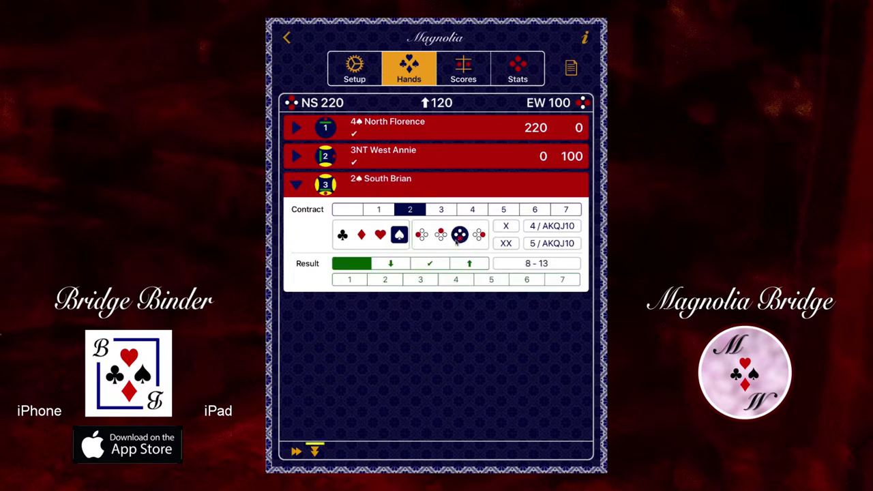
pyautogui.click(431, 263)
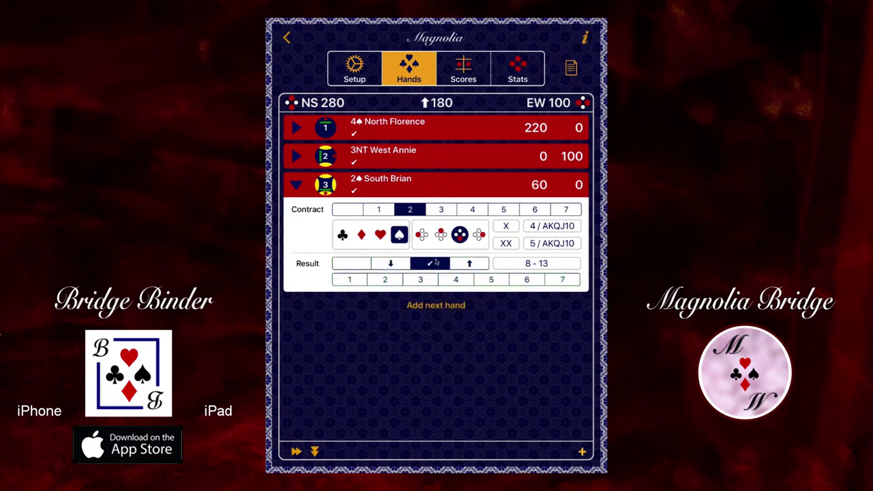
pyautogui.click(435, 304)
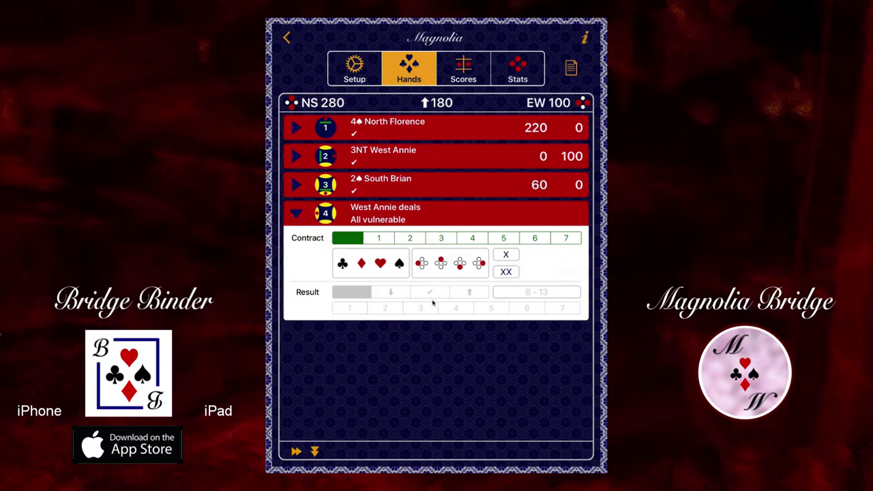
# Step: Record hand 4 as 3♦ by North made with one overtrick, then view the scores
pyautogui.click(440, 239)
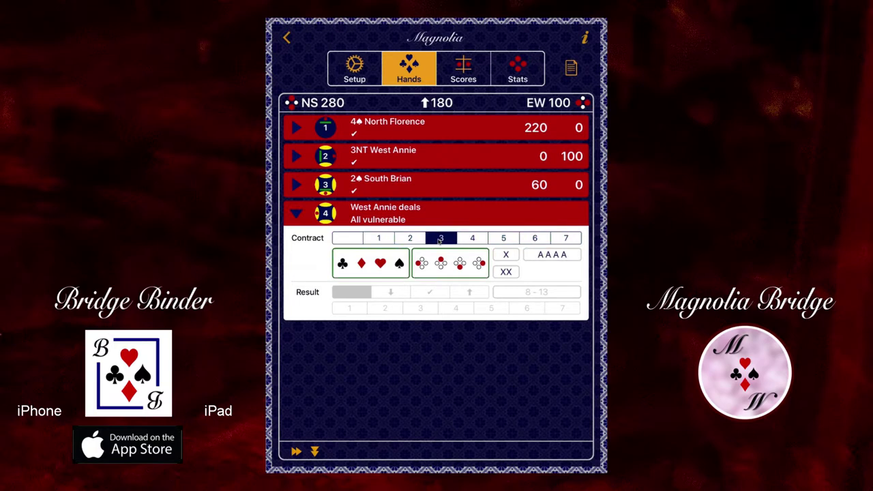
pyautogui.click(362, 266)
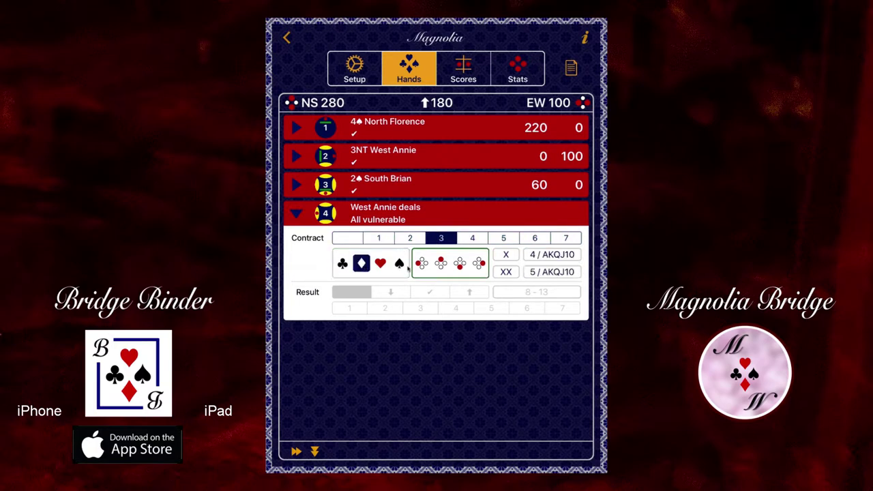
pyautogui.click(440, 263)
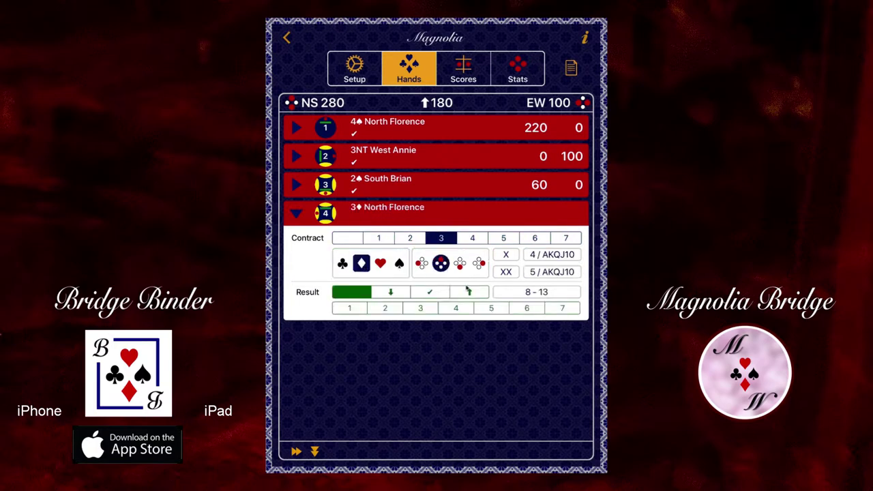
pyautogui.click(469, 292)
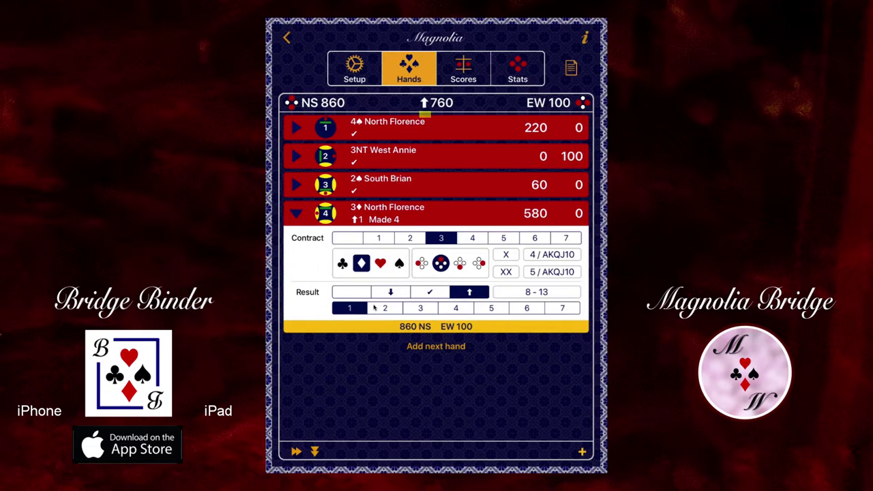
pyautogui.click(464, 72)
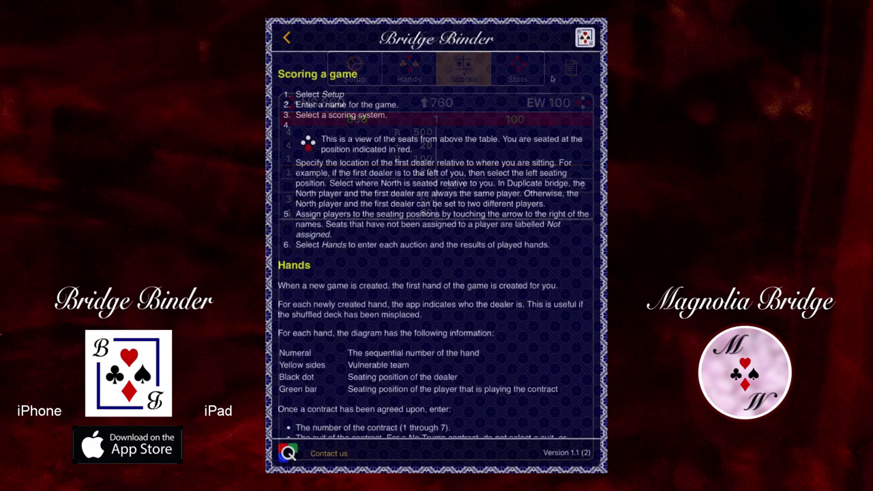
# Step: Scroll through the scoring help and the Magnolia rubber score sheet, totals NS 860, EW 100
pyautogui.moveTo(431, 388); pyautogui.dragTo(502, 66)
pyautogui.moveTo(484, 367); pyautogui.dragTo(509, 143)
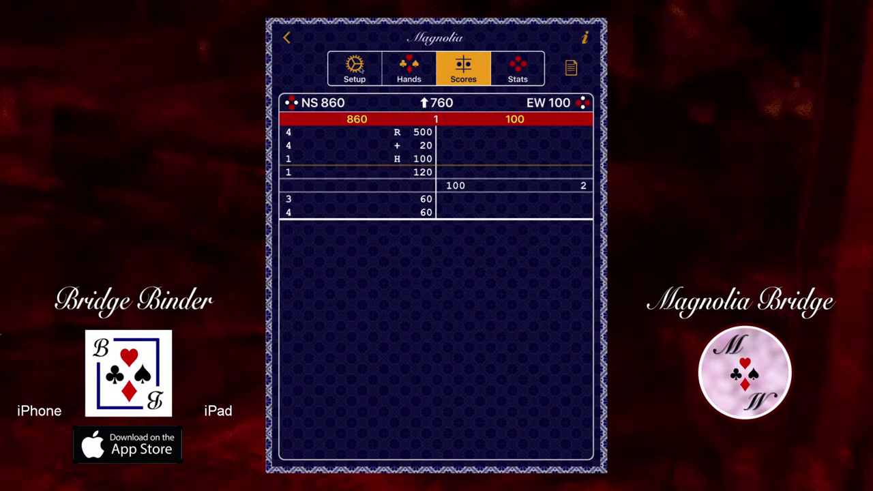
# Step: Switch Magnolia to Chicago scoring and check its score sheet (NS 1160, EW 400)
pyautogui.click(360, 68)
pyautogui.click(528, 197)
pyautogui.click(470, 81)
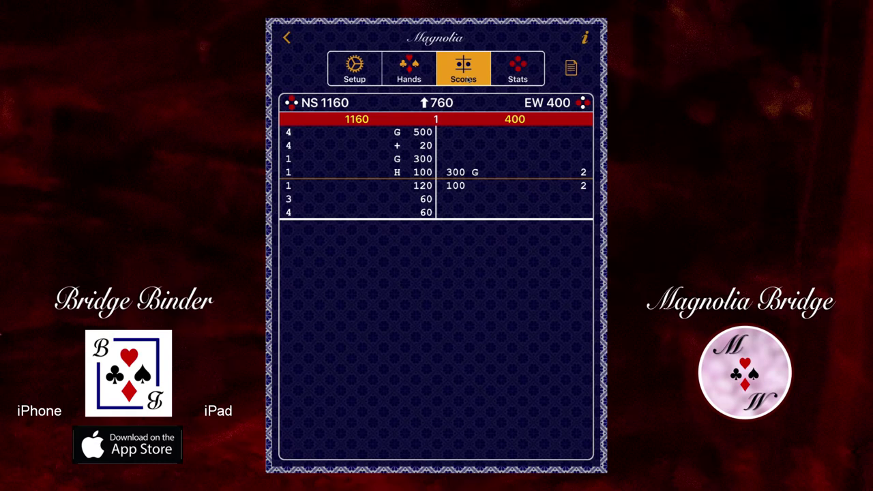
# Step: Change Magnolia's scoring system to Duplicate and view the duplicate score sheet
pyautogui.click(362, 75)
pyautogui.click(357, 198)
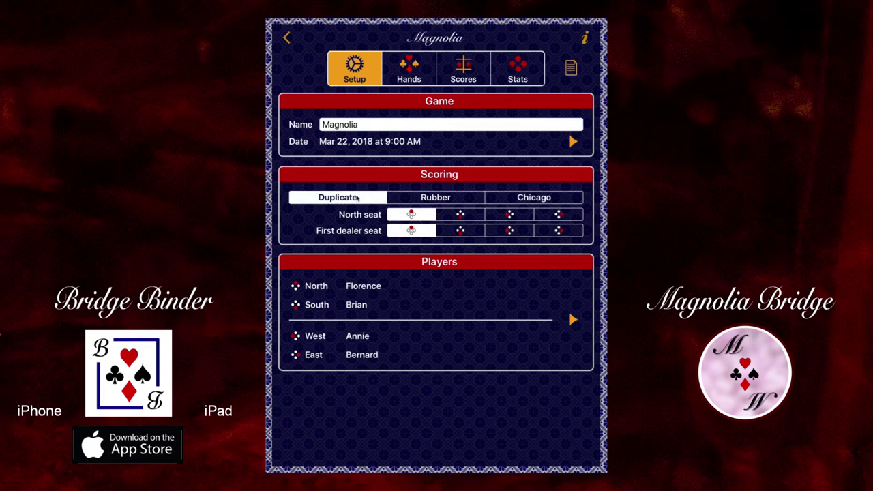
pyautogui.click(461, 80)
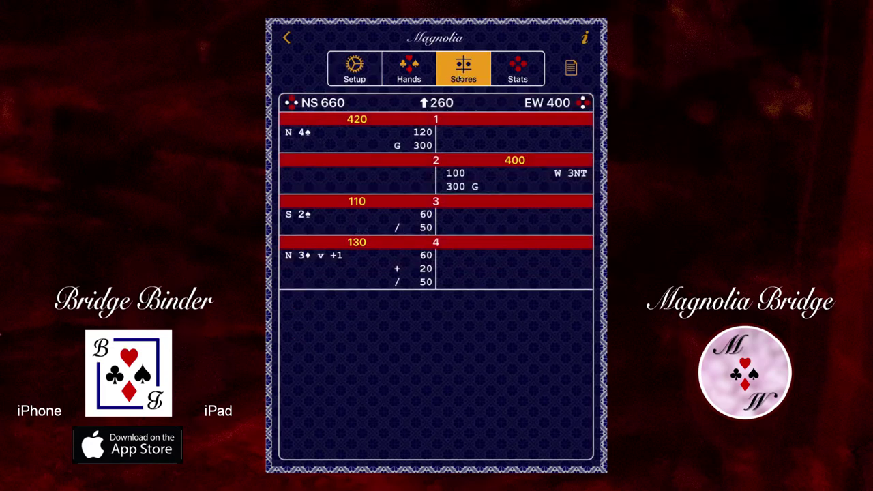